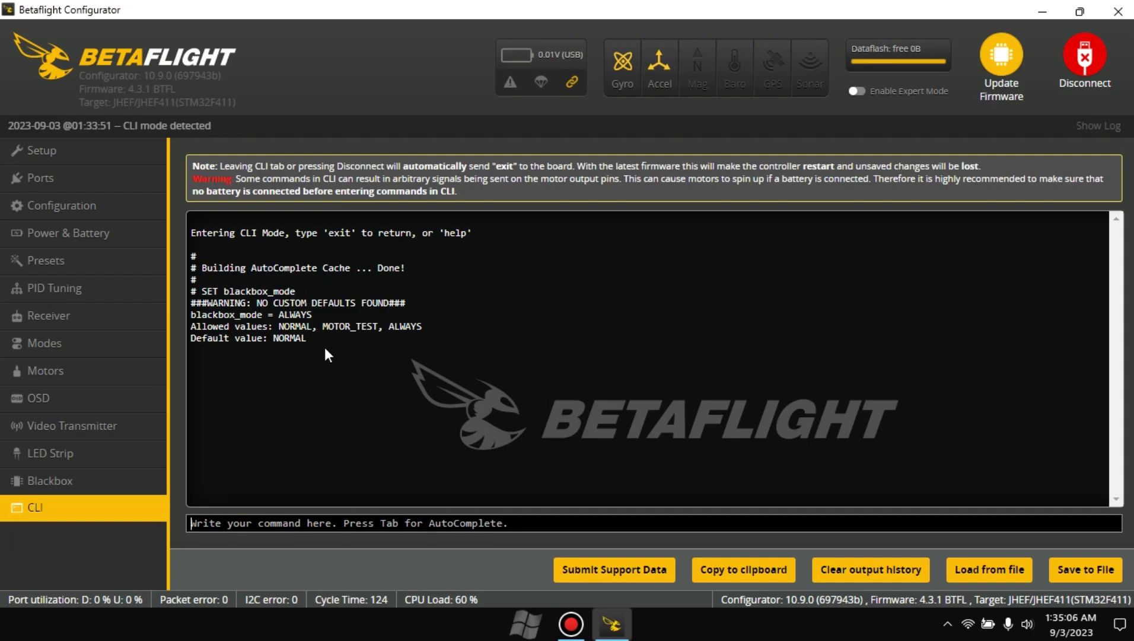
Set blackbox_mode to ALWAYS through the command line and save the configuration to the board
{"action": "type", "text": "s"}
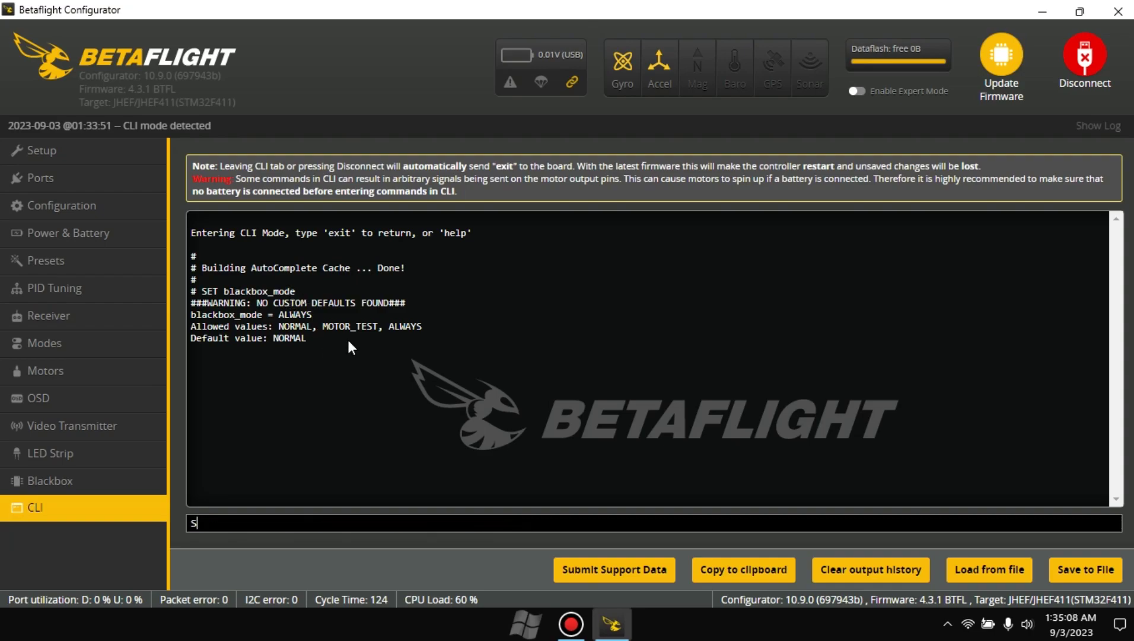
{"action": "type", "text": "ET B"}
{"action": "type", "text": "LACK"}
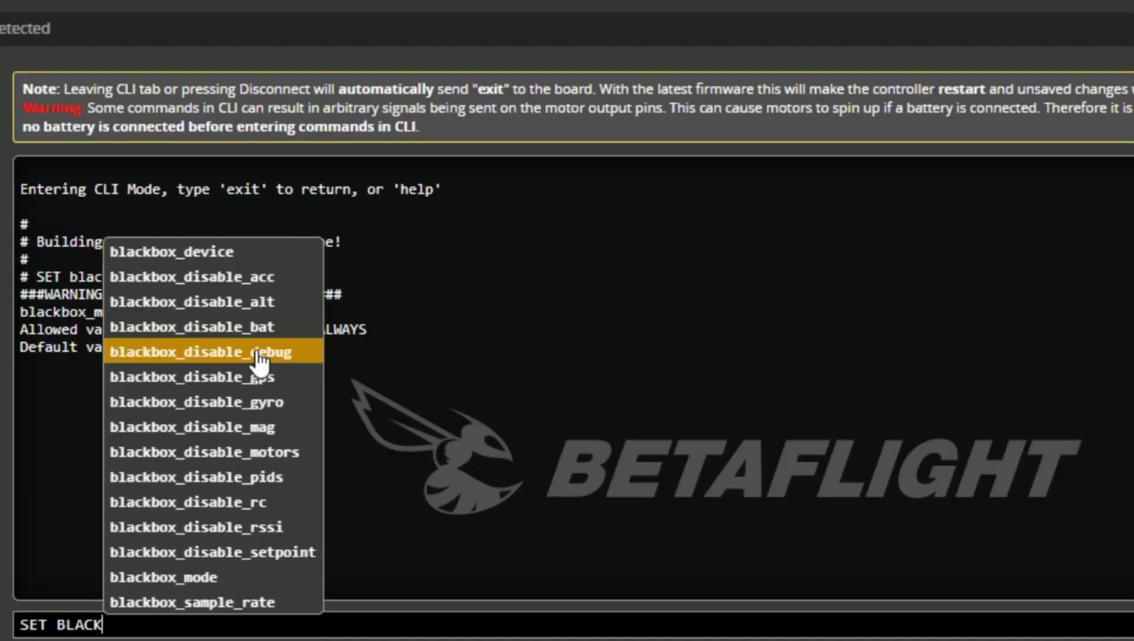
{"action": "left_click", "coordinate": [206, 576]}
{"action": "type", "text": "="}
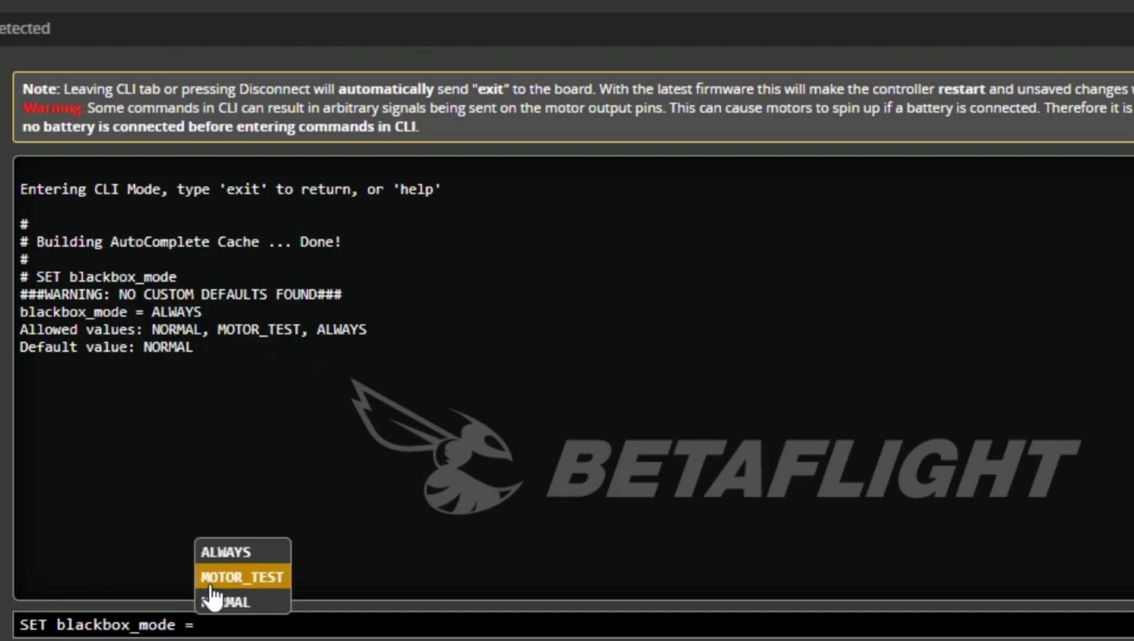
{"action": "left_click", "coordinate": [223, 559]}
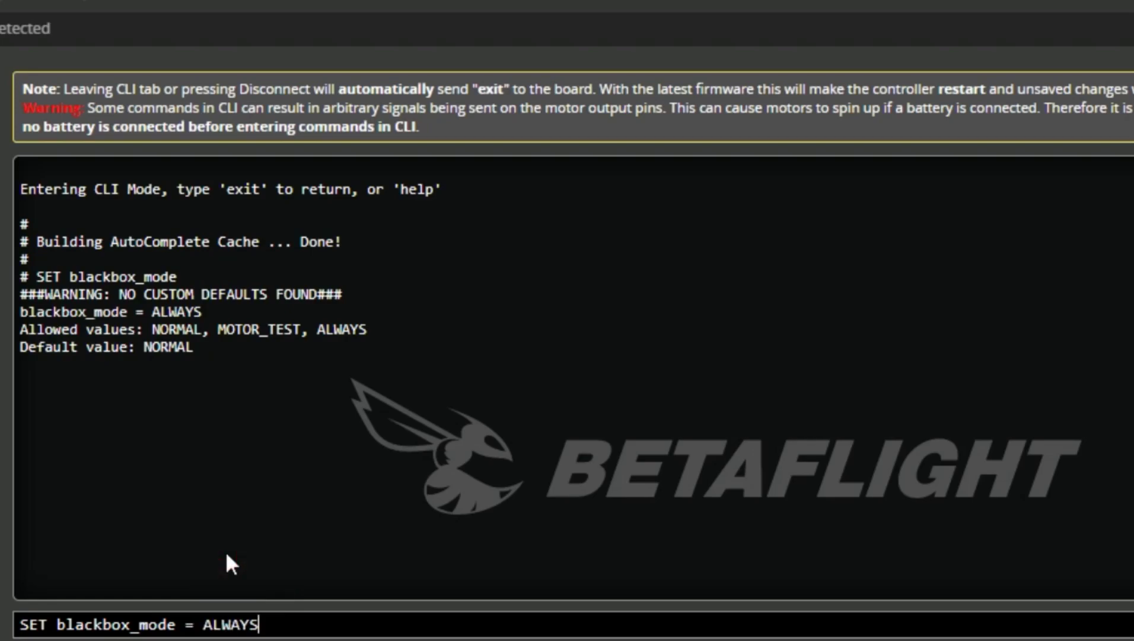
{"action": "key", "text": "Return"}
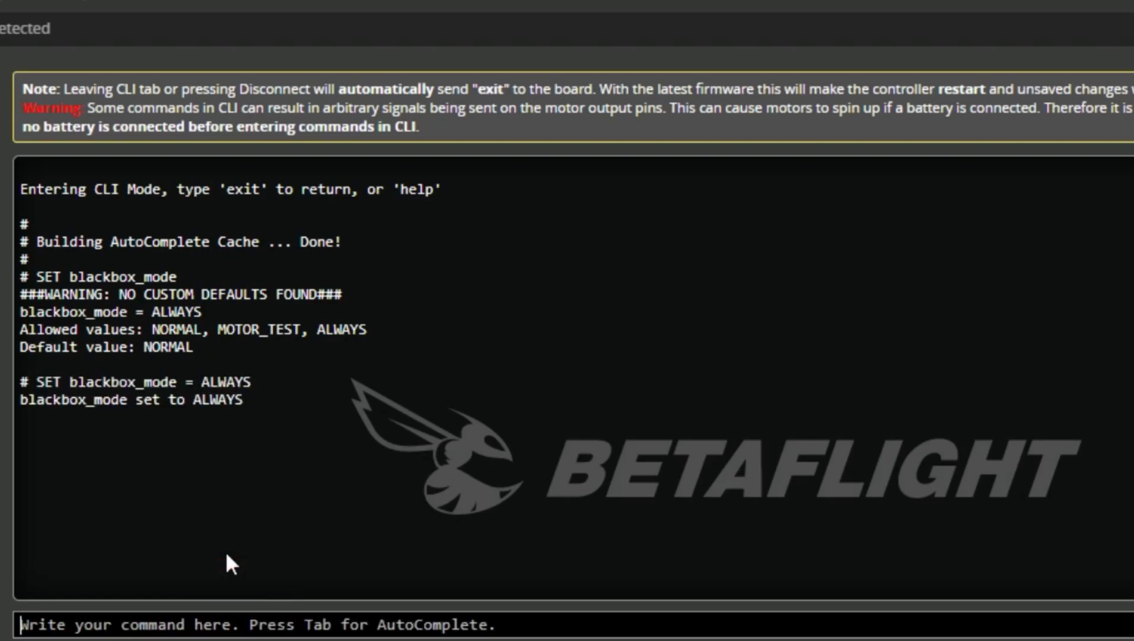
{"action": "type", "text": "SAVE"}
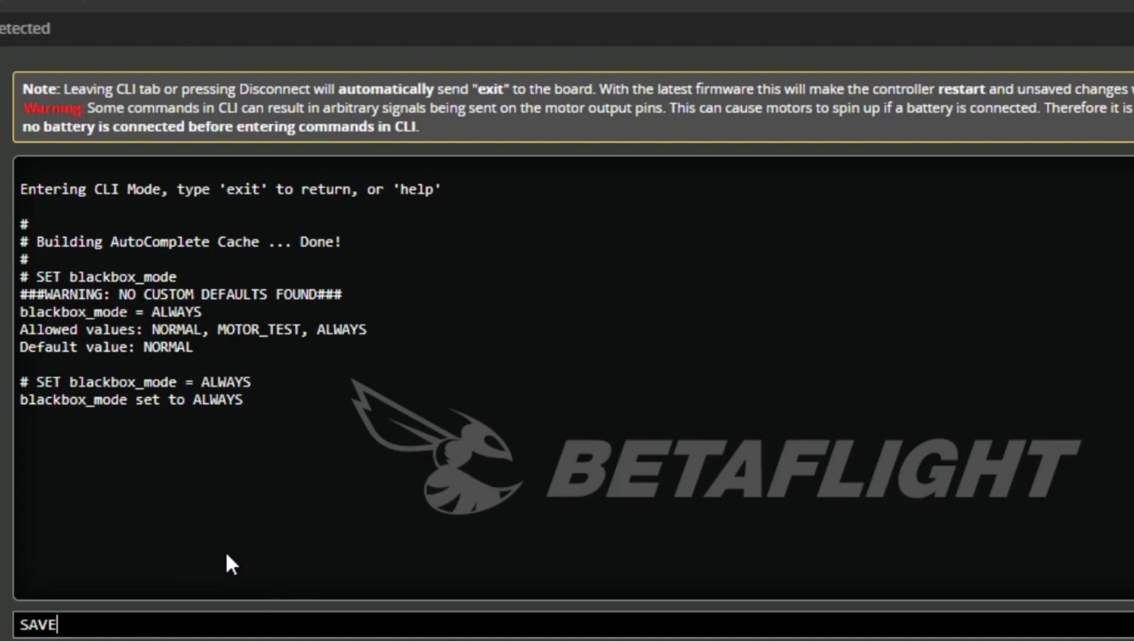
{"action": "key", "text": "Return"}
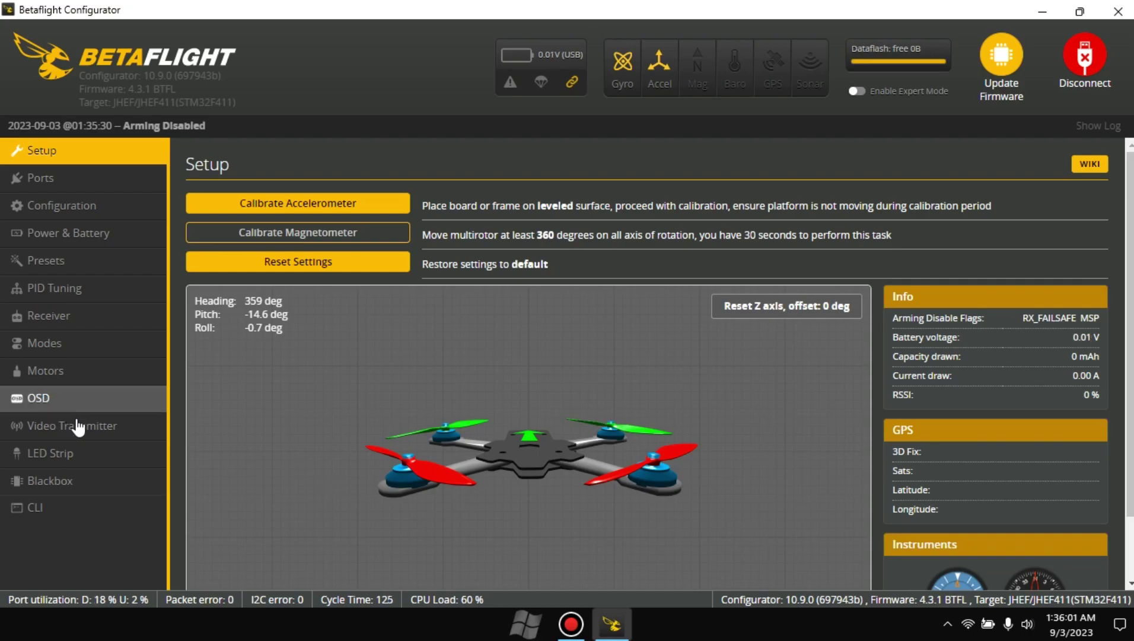
Reboot the flight controller into mass storage device mode from the Blackbox settings
{"action": "left_click", "coordinate": [89, 484]}
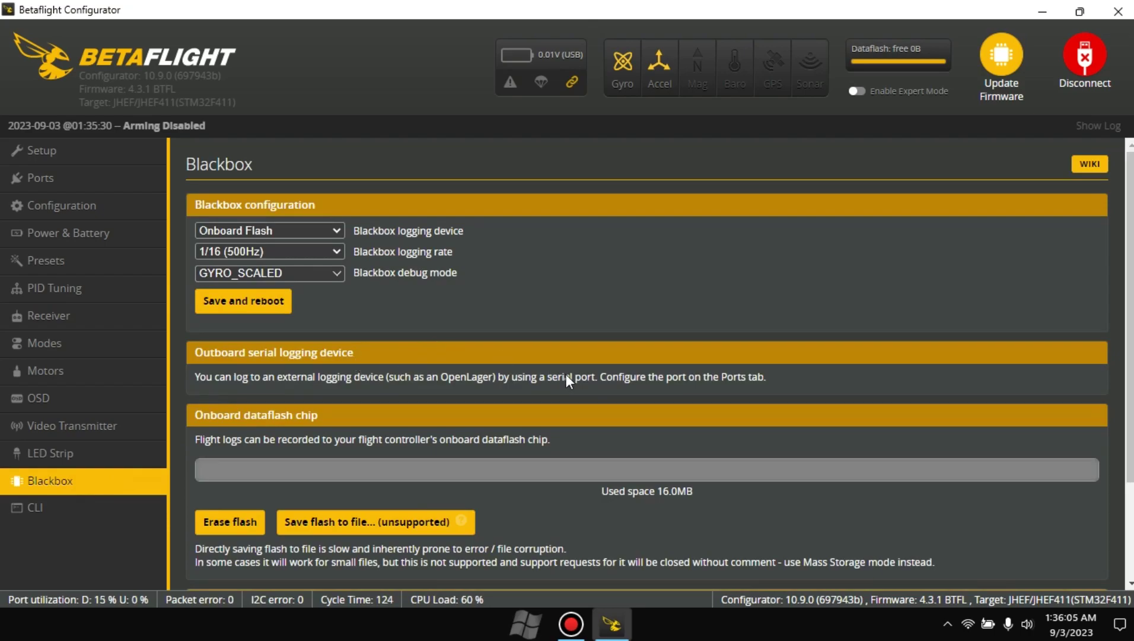
{"action": "scroll", "coordinate": [573, 389], "scroll_direction": "down", "scroll_amount": 2}
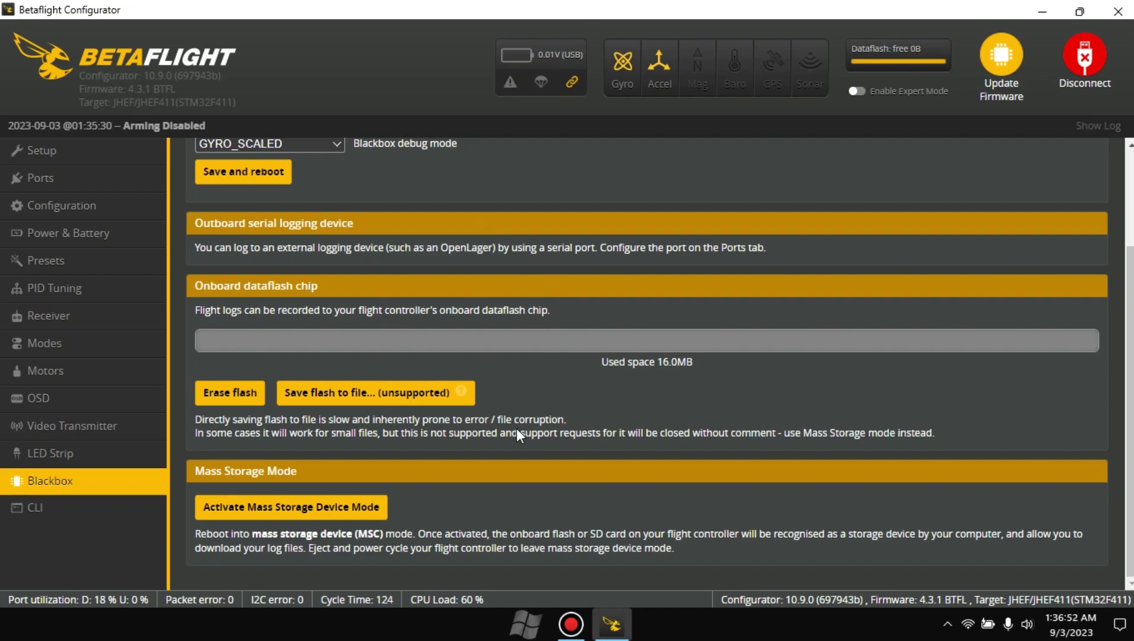
{"action": "left_click", "coordinate": [300, 512]}
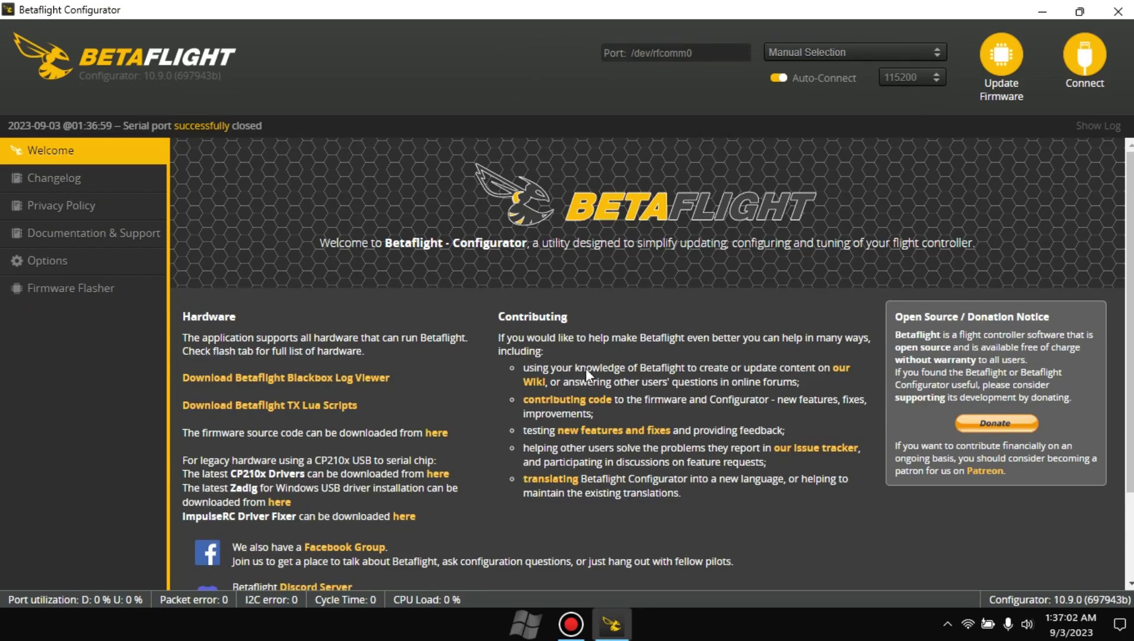
Switch to File Explorer and copy the btfl_007.bbl log from the BETAFLT (D:) drive
{"action": "left_click", "coordinate": [1041, 11]}
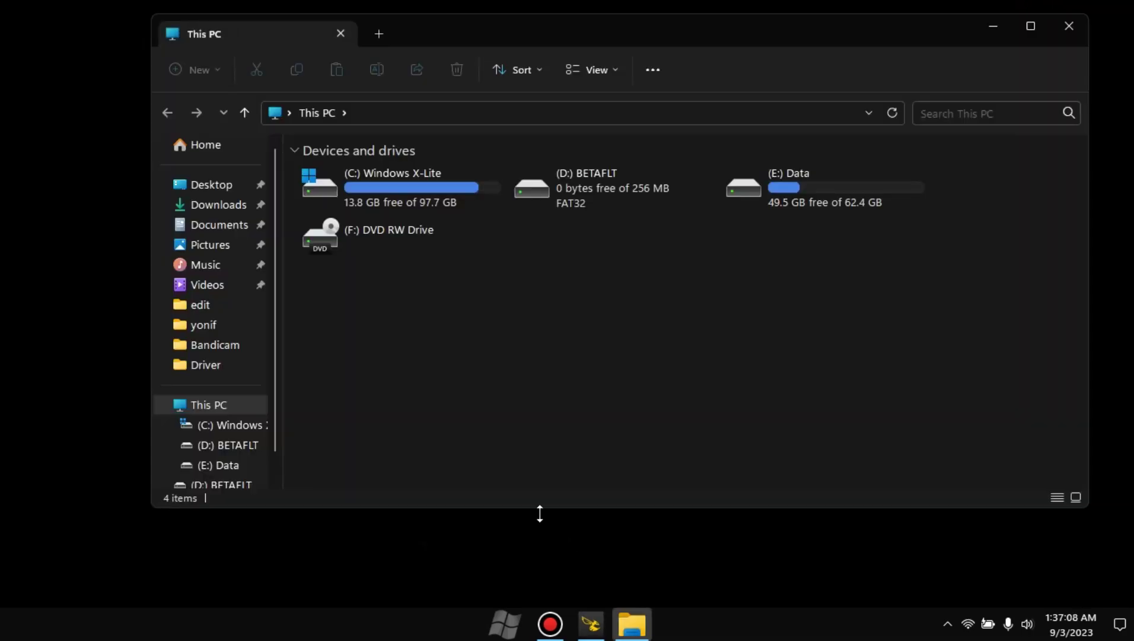
{"action": "scroll", "coordinate": [273, 380], "scroll_direction": "down", "scroll_amount": 1}
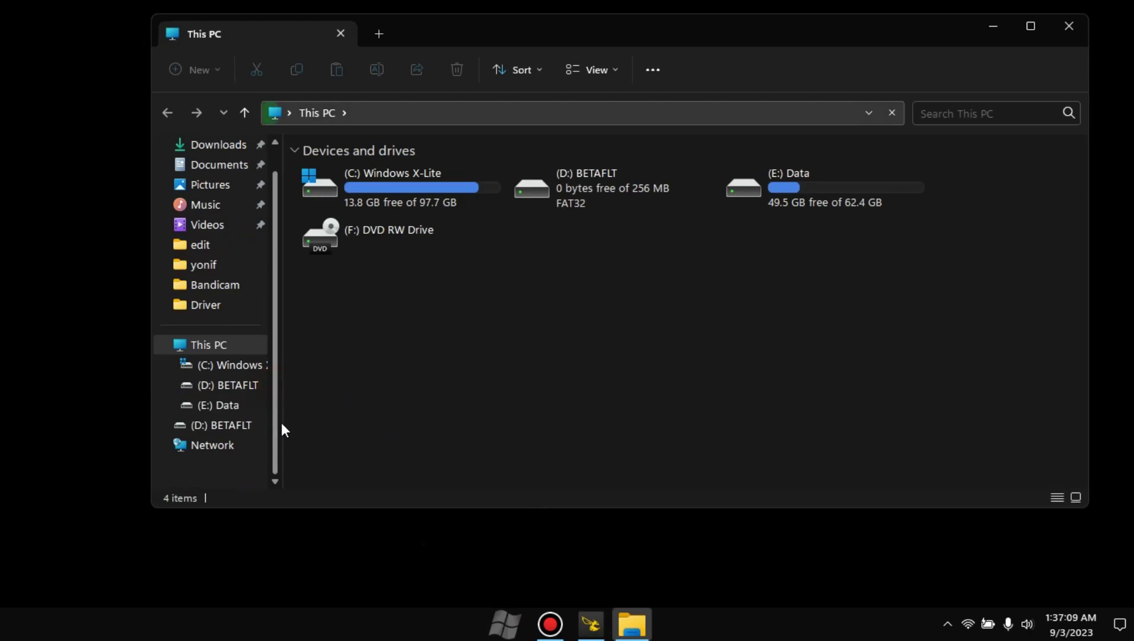
{"action": "left_click", "coordinate": [237, 391]}
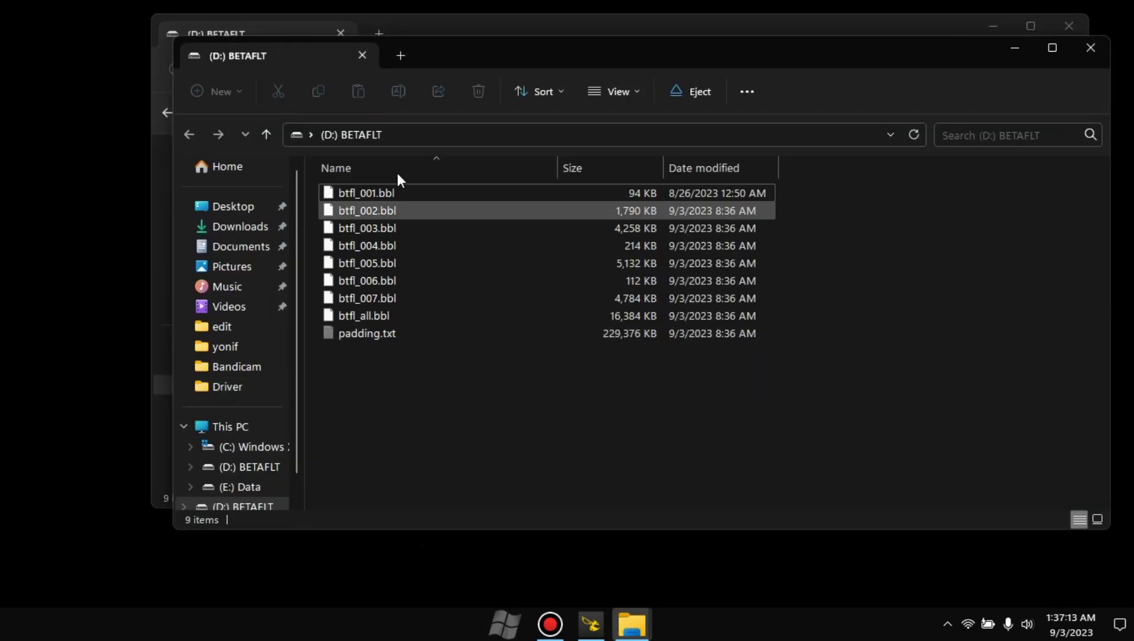
{"action": "left_click", "coordinate": [390, 262]}
{"action": "left_click", "coordinate": [402, 300]}
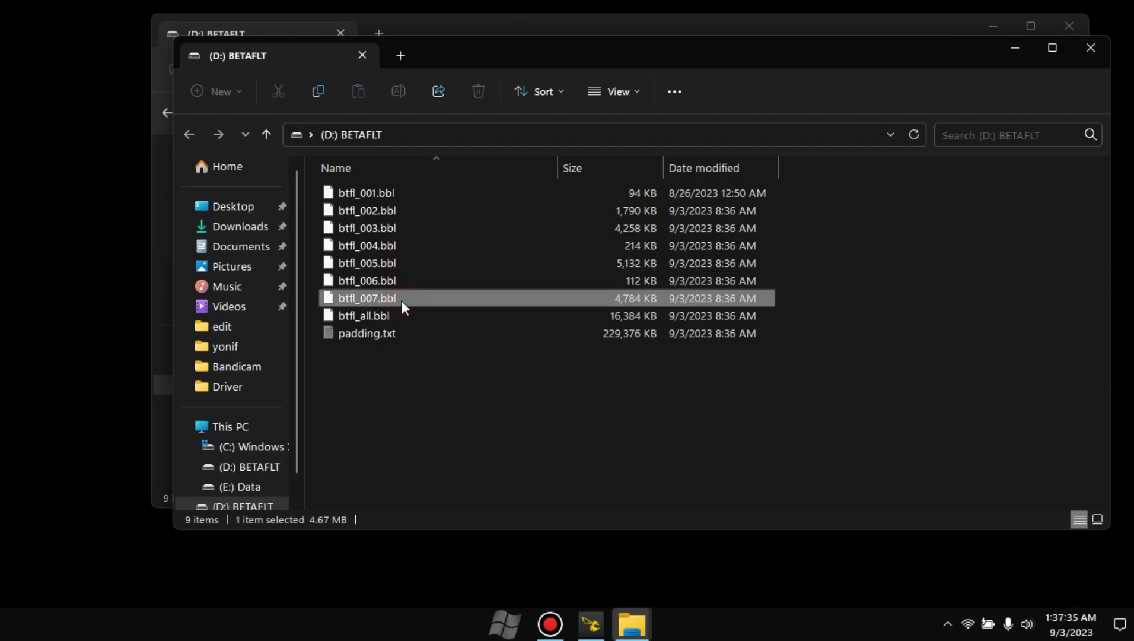
{"action": "right_click", "coordinate": [401, 300]}
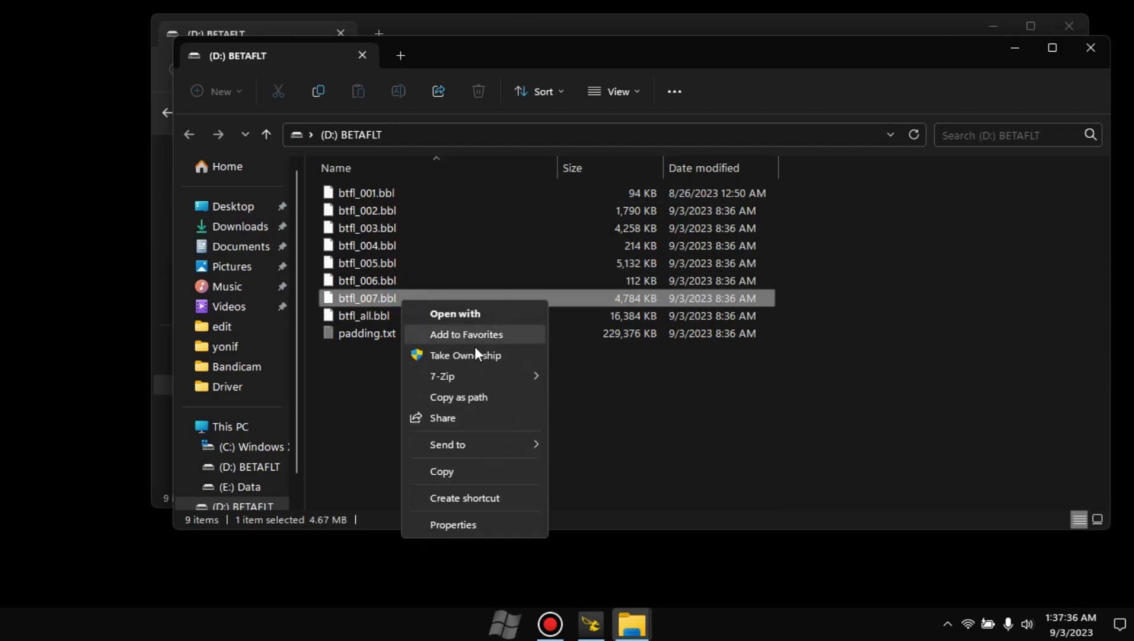
{"action": "left_click", "coordinate": [514, 470]}
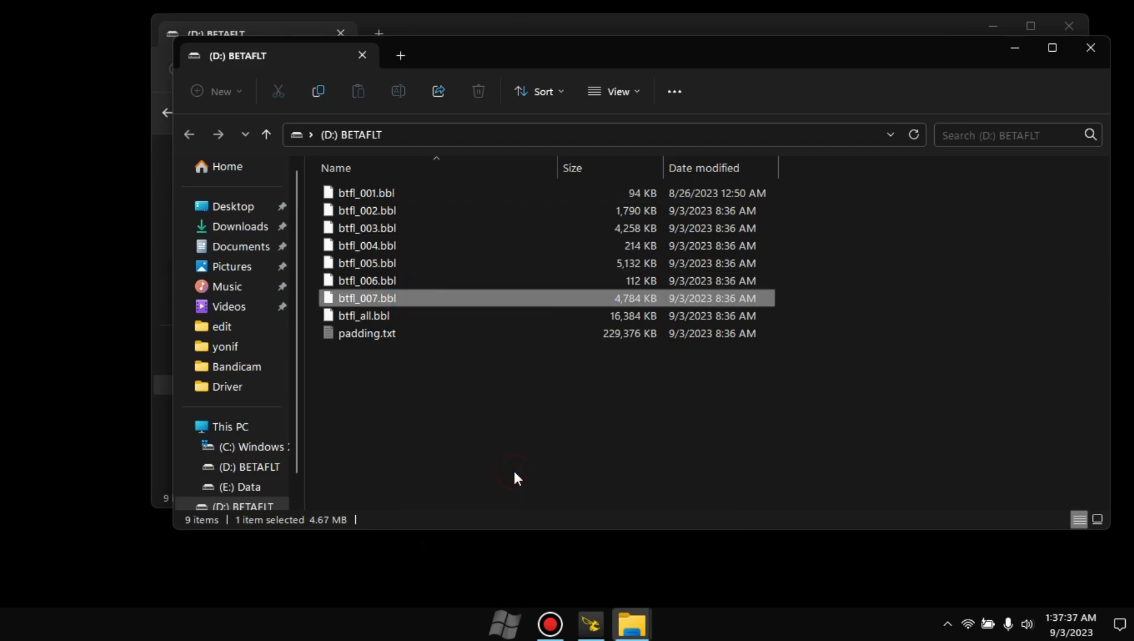
Examine the video and log file in the Pictures folder alongside the log files on the BETAFLT drive
{"action": "left_click", "coordinate": [247, 274]}
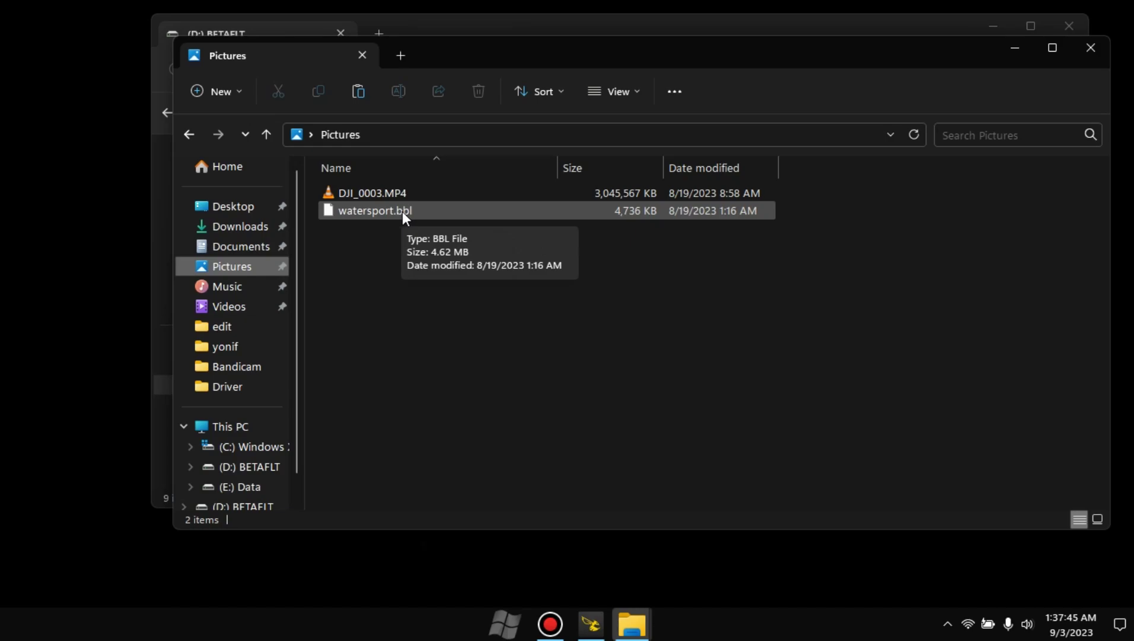
{"action": "right_click", "coordinate": [395, 271]}
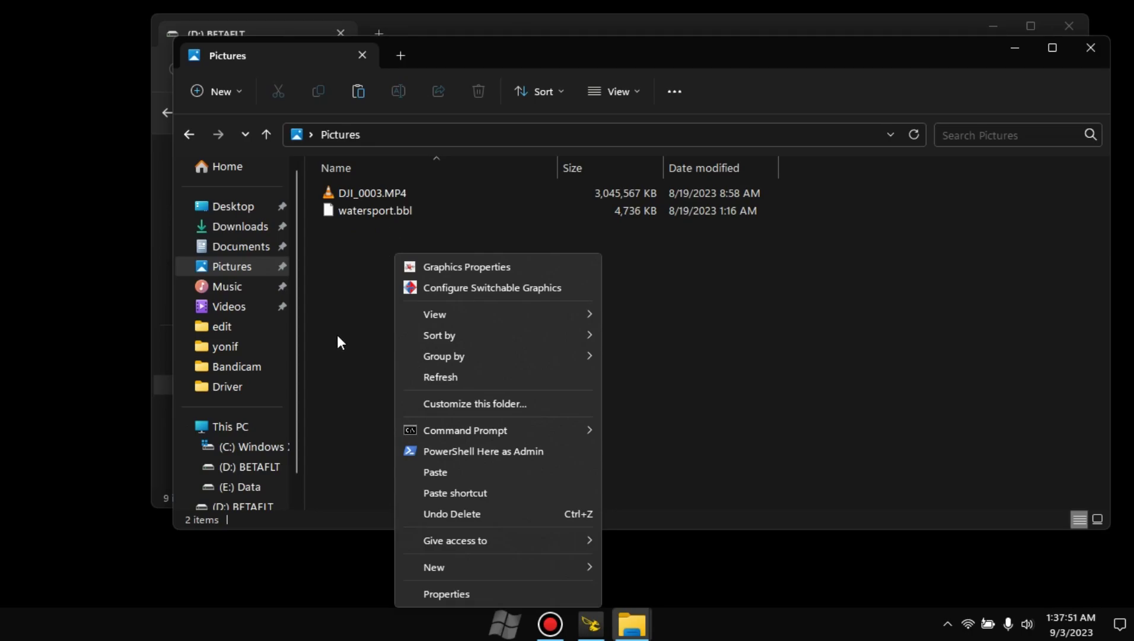
{"action": "left_click", "coordinate": [375, 256]}
{"action": "left_click", "coordinate": [372, 199]}
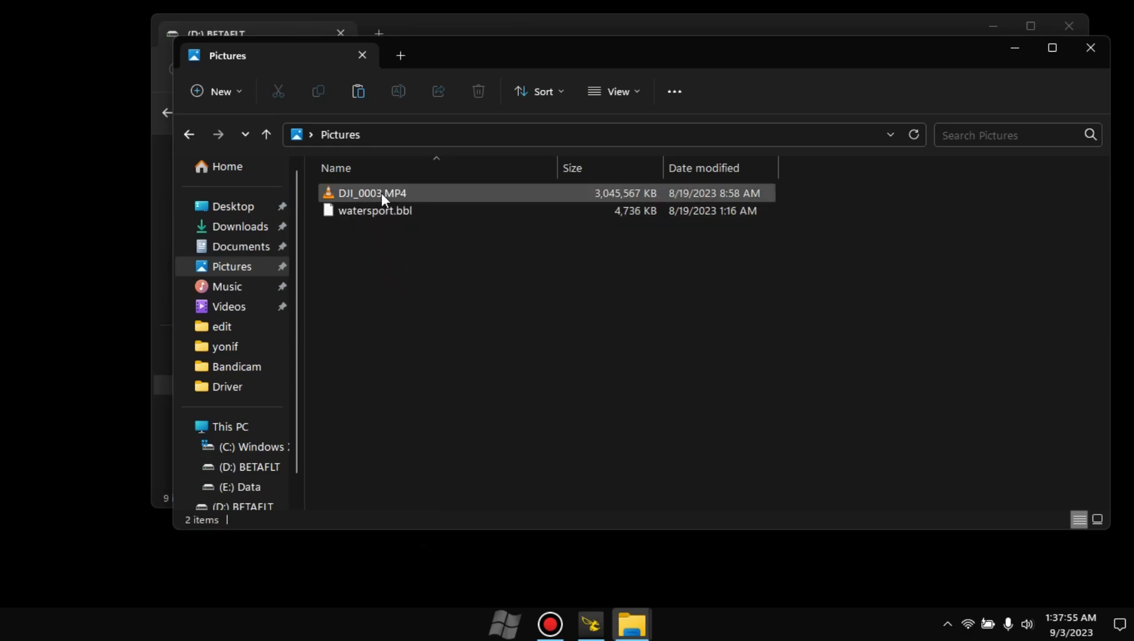
{"action": "left_click", "coordinate": [380, 213]}
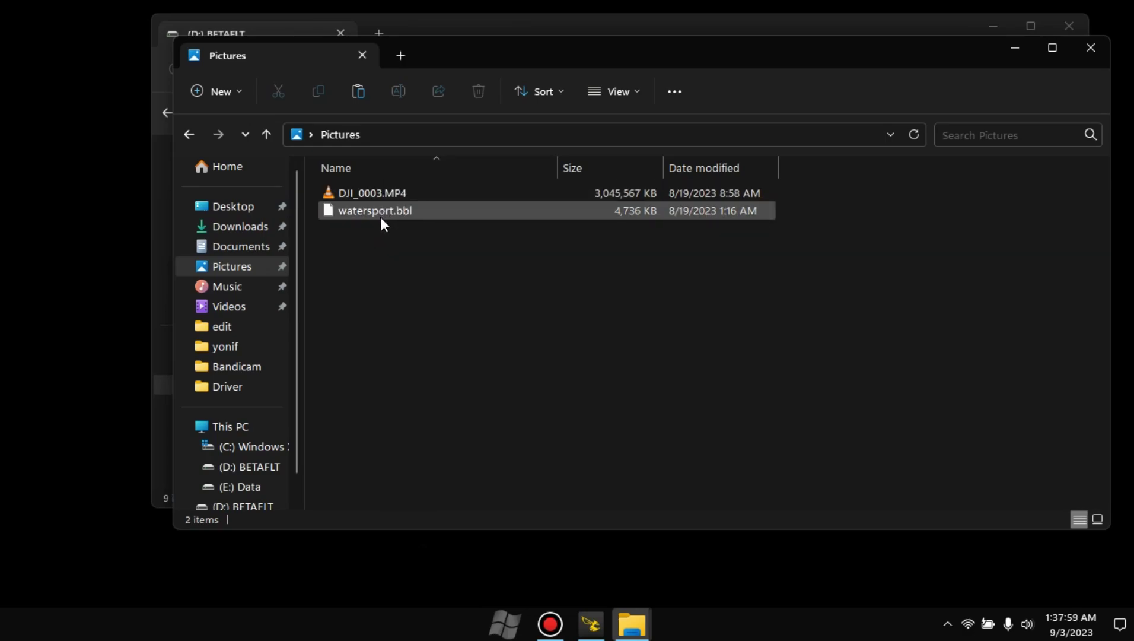
{"action": "left_click", "coordinate": [255, 466]}
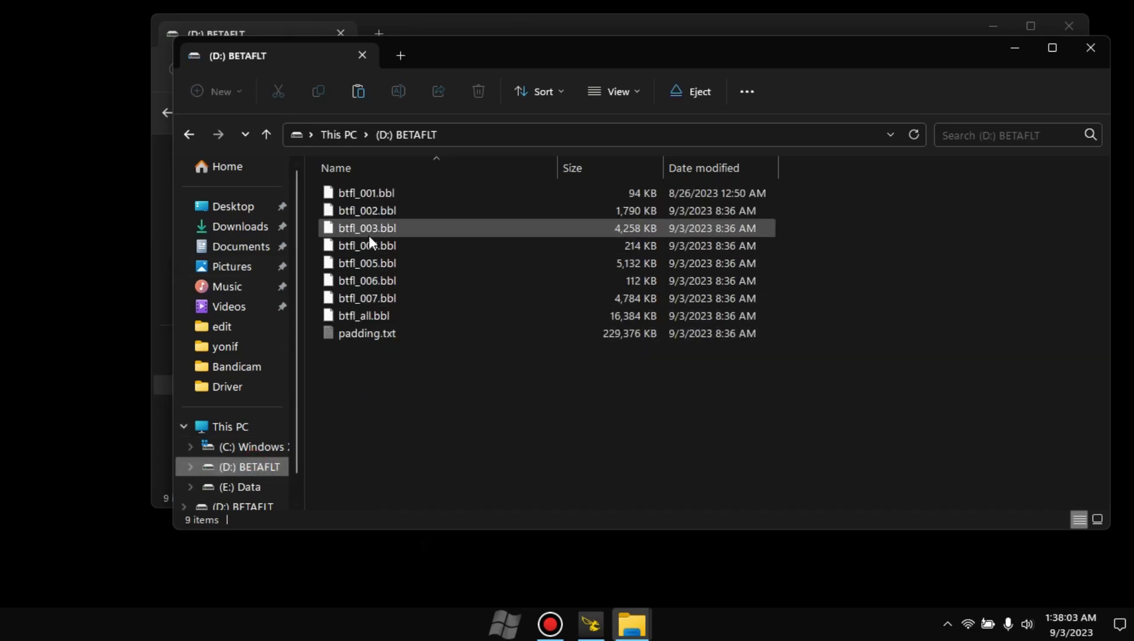
{"action": "left_click", "coordinate": [243, 265]}
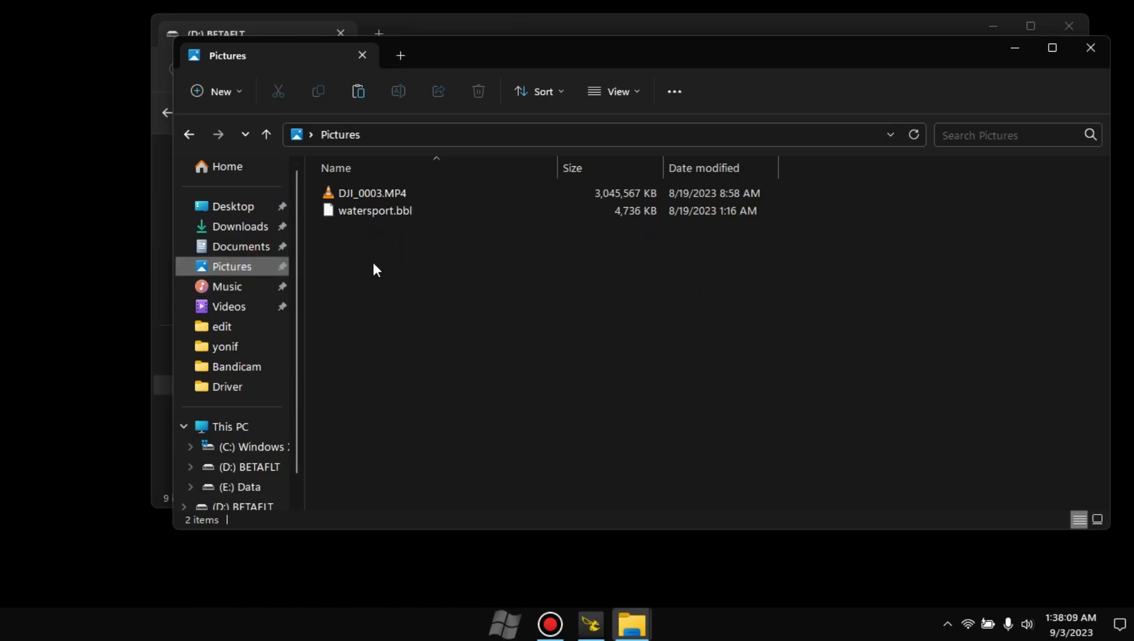
Eject the BETAFLT (D:) drive from the computer
{"action": "right_click", "coordinate": [269, 467]}
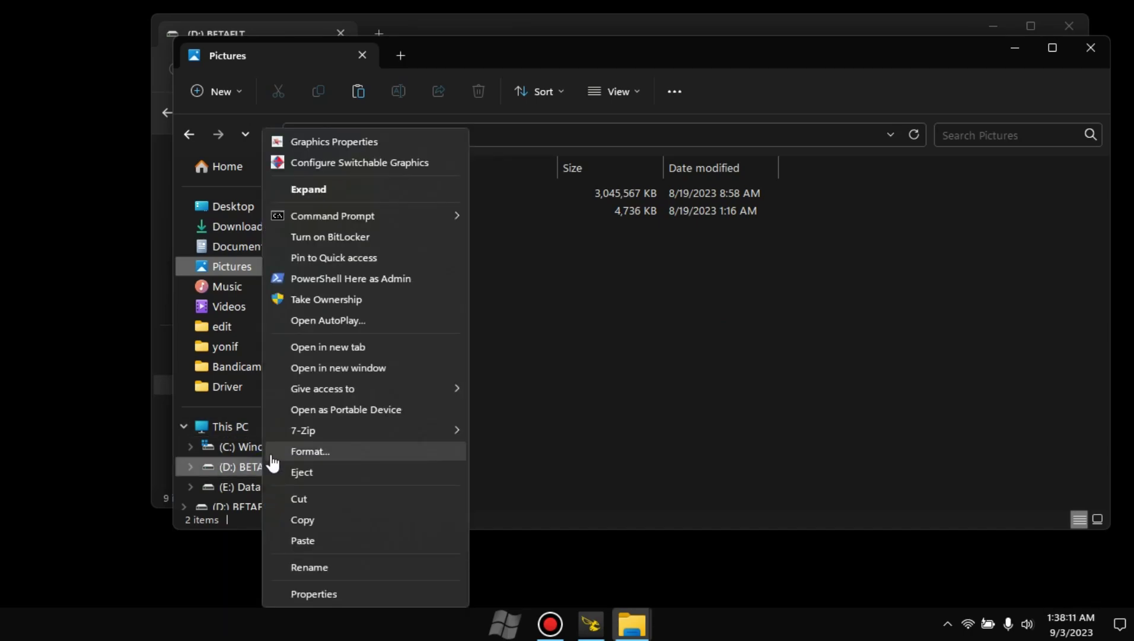
{"action": "left_click", "coordinate": [304, 473]}
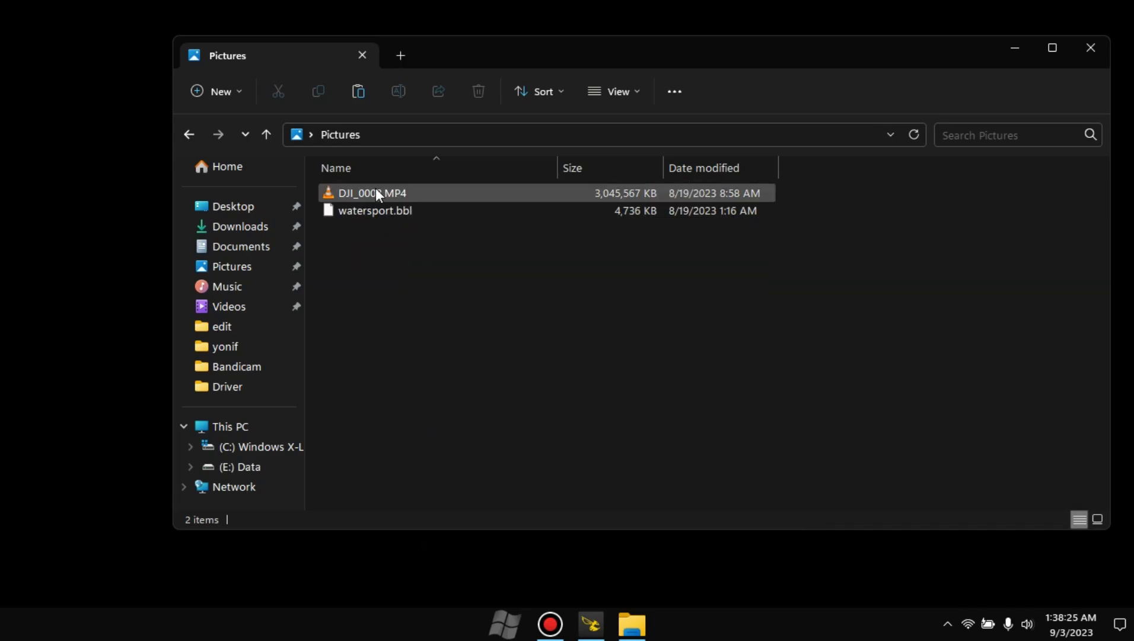
{"action": "mouse_move", "coordinate": [370, 190]}
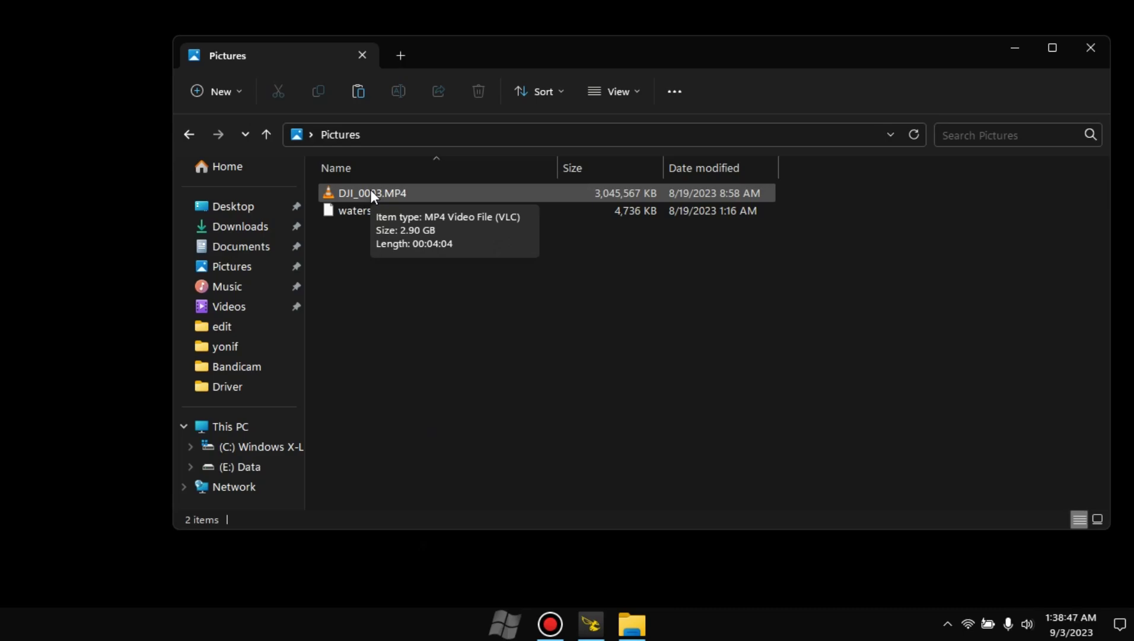
Switch back to Betaflight Configurator and erase all Blackbox logs from the onboard dataflash chip
{"action": "left_click", "coordinate": [590, 621]}
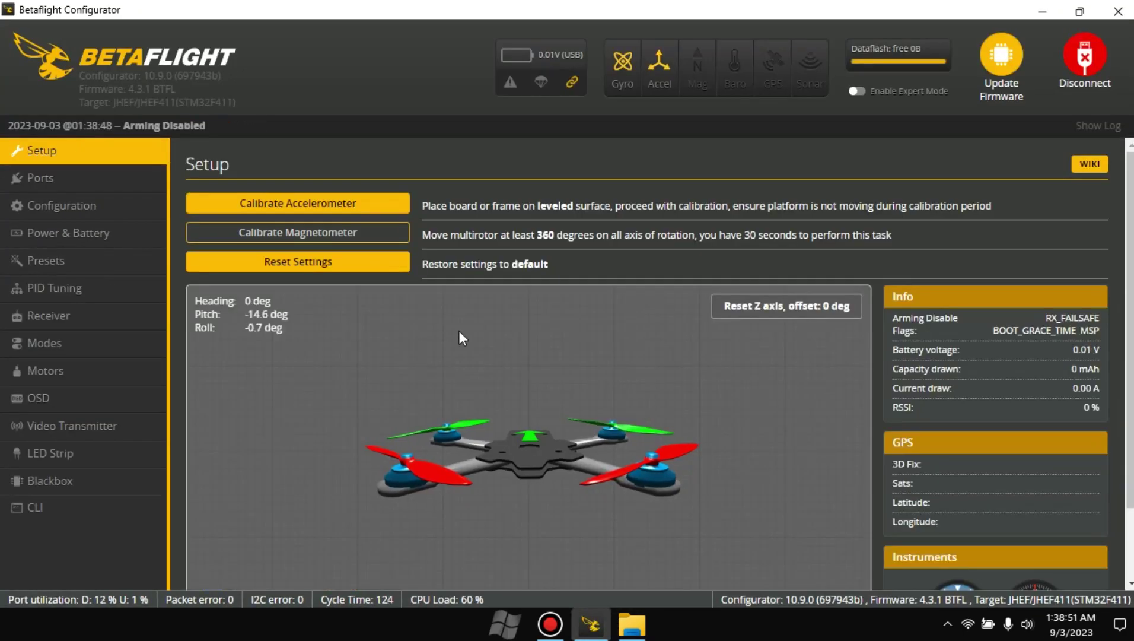
{"action": "left_click", "coordinate": [57, 483]}
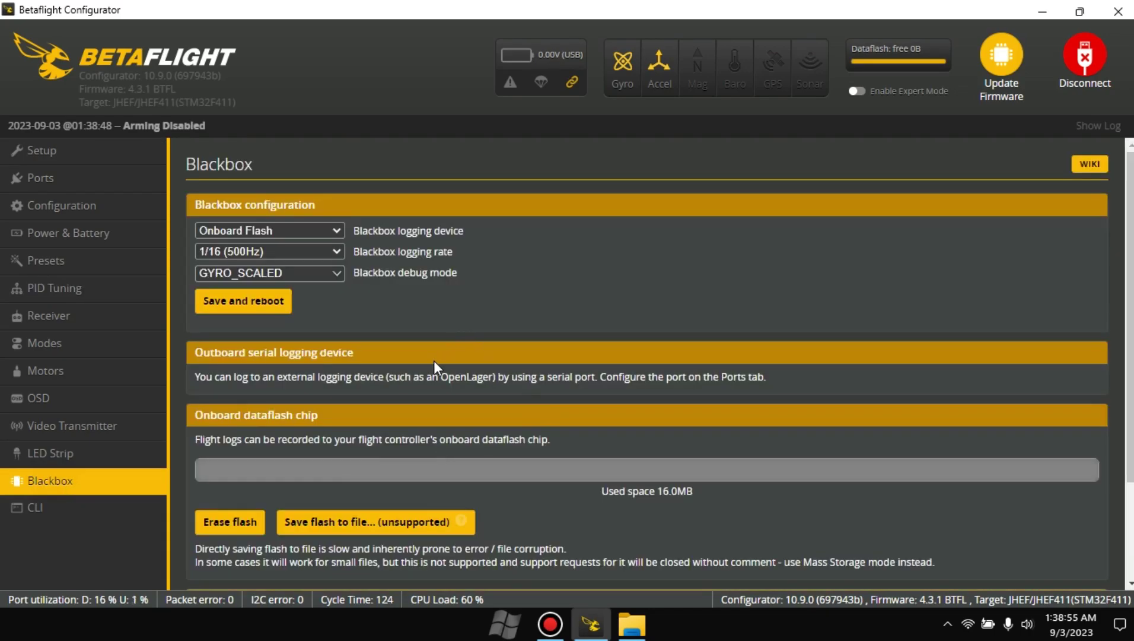
{"action": "scroll", "coordinate": [433, 360], "scroll_direction": "down", "scroll_amount": 1}
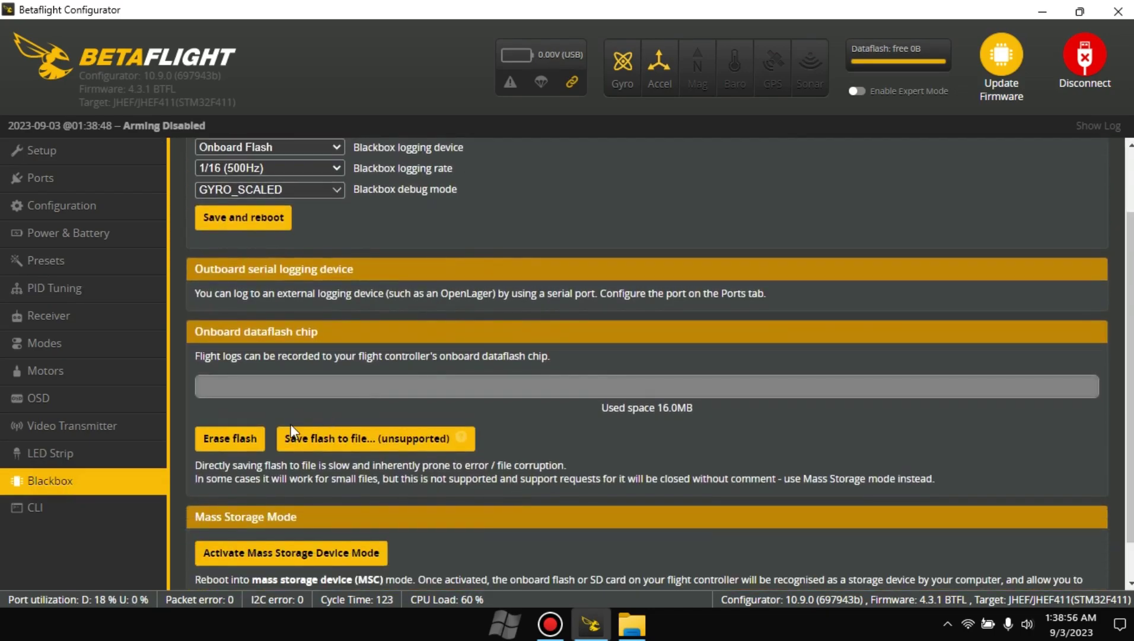
{"action": "left_click", "coordinate": [225, 439]}
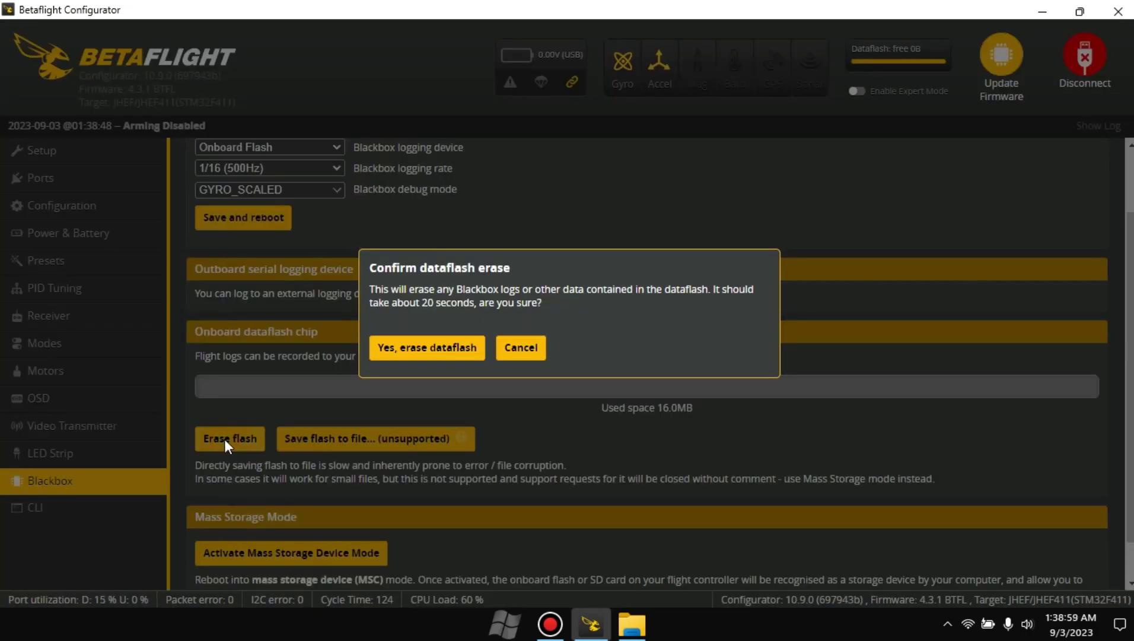
{"action": "left_click", "coordinate": [419, 354]}
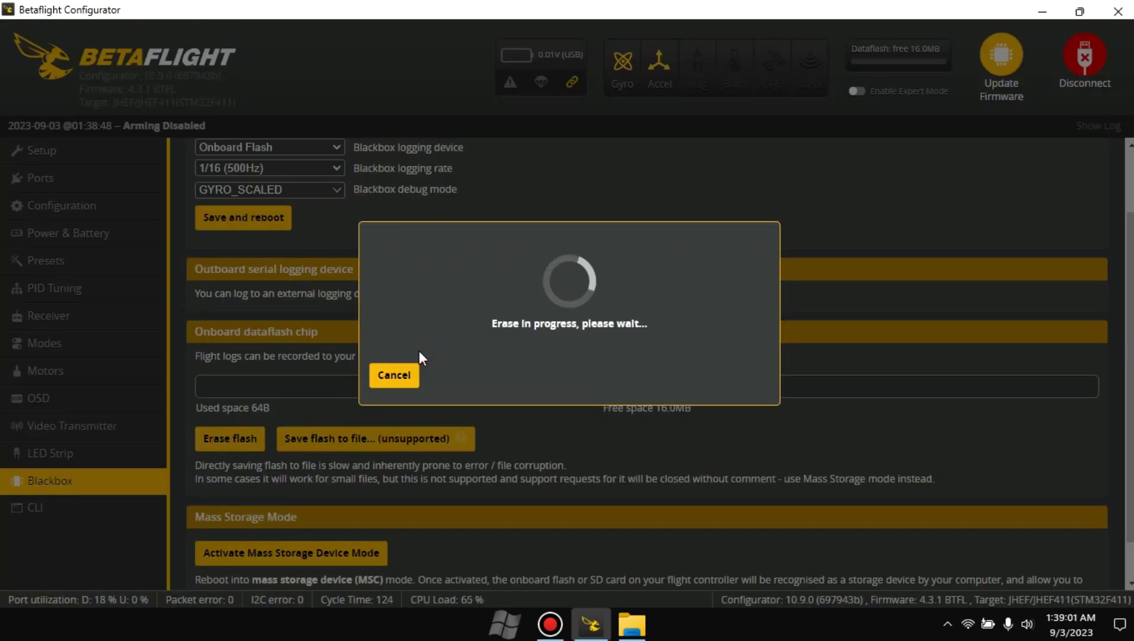